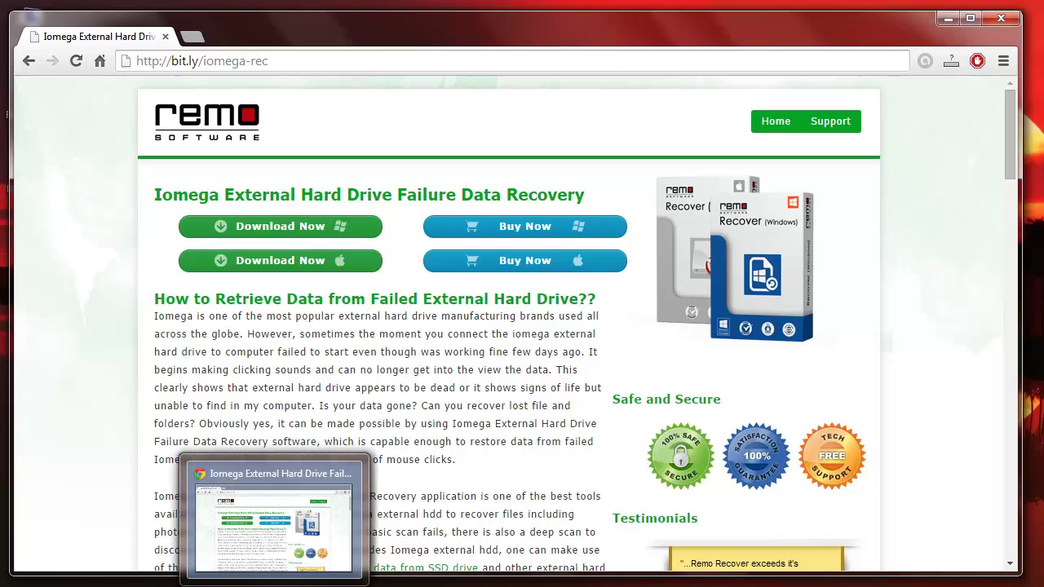
Switch from the browser to Remo Recover and open Partition Recovery under Recover Drives
{"action": "left_click", "coordinate": [274, 586]}
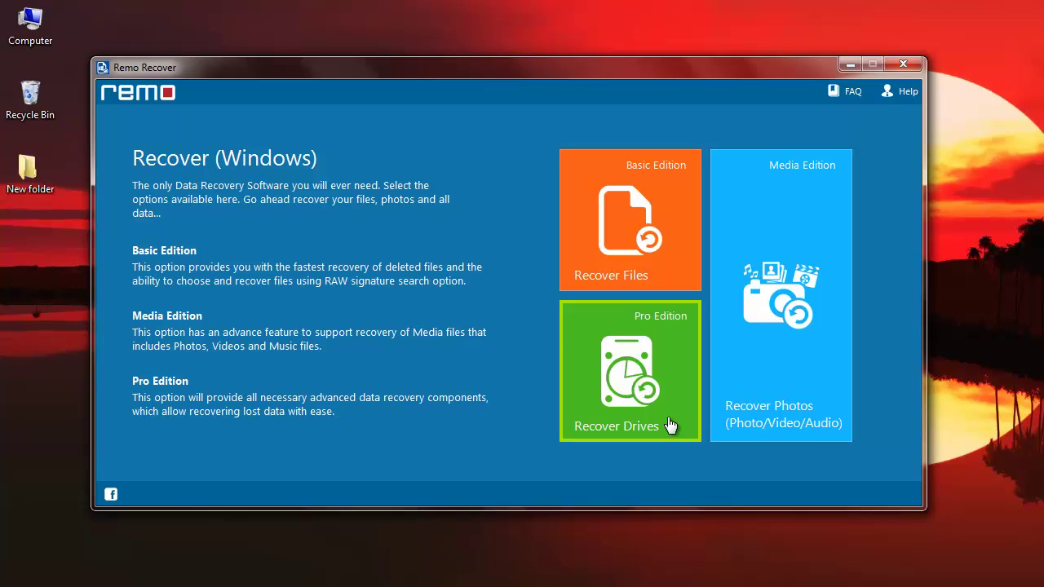
{"action": "left_click", "coordinate": [668, 425]}
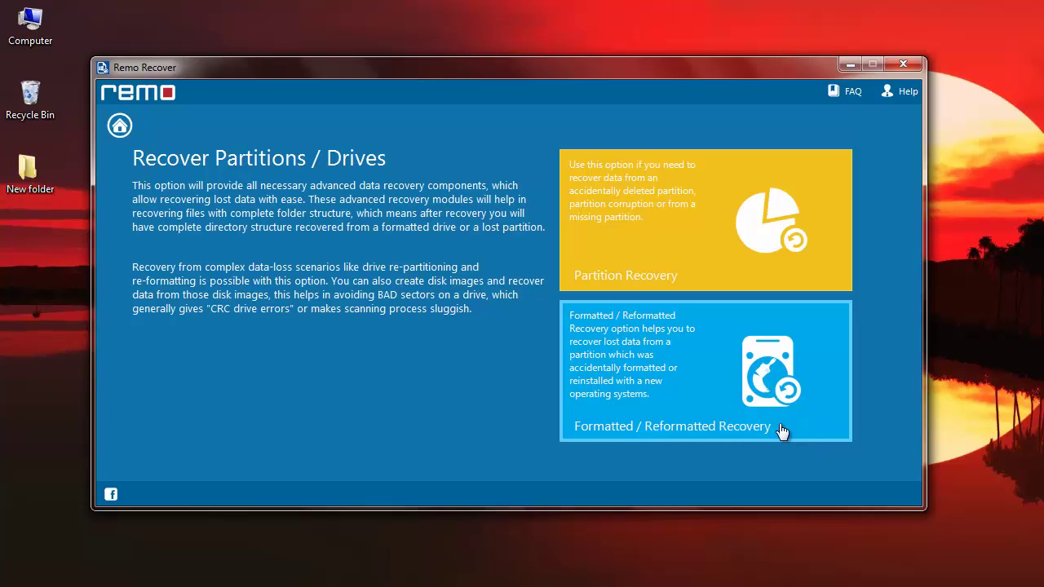
{"action": "left_click", "coordinate": [700, 259]}
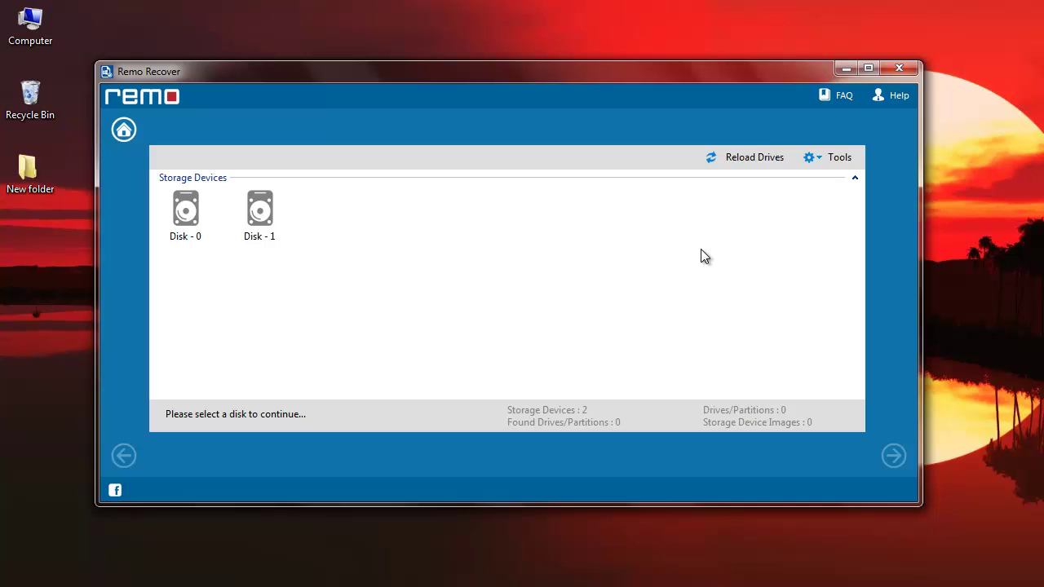
Scan Disk - 1 for lost partitions and choose the found FAT32 partition for recovery
{"action": "left_click", "coordinate": [248, 218]}
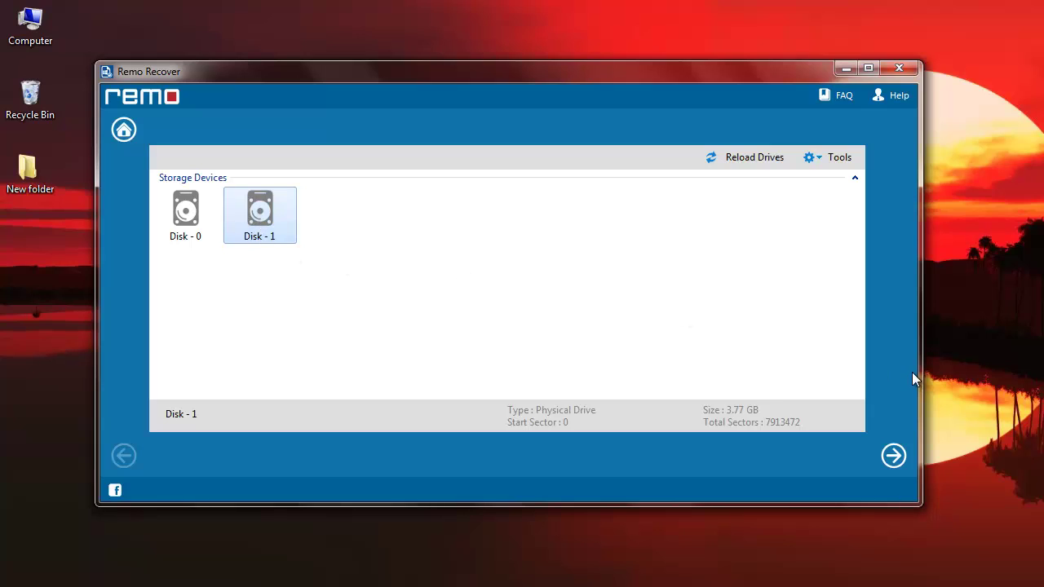
{"action": "left_click", "coordinate": [892, 455]}
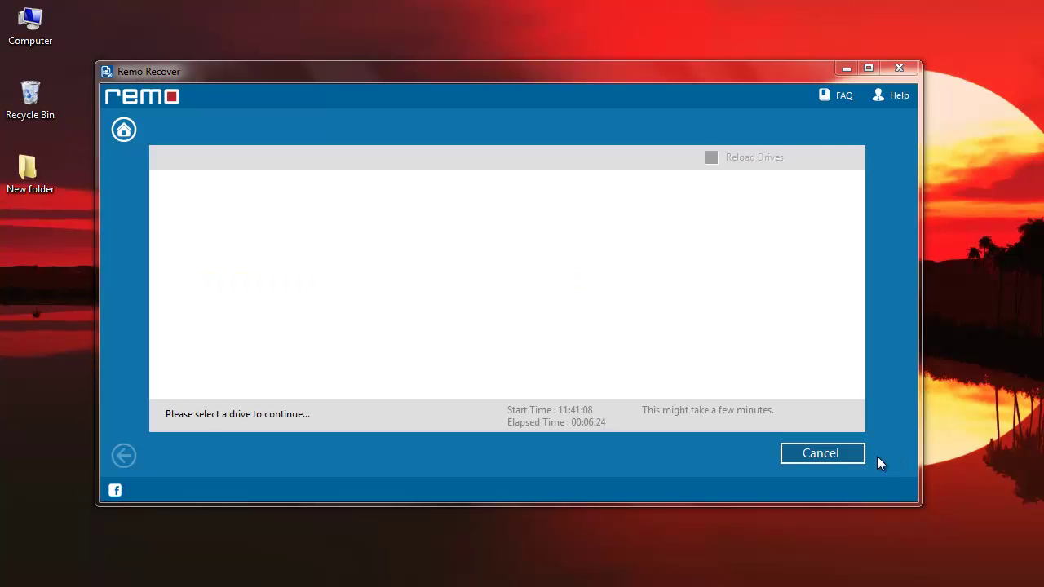
{"action": "left_click", "coordinate": [675, 339]}
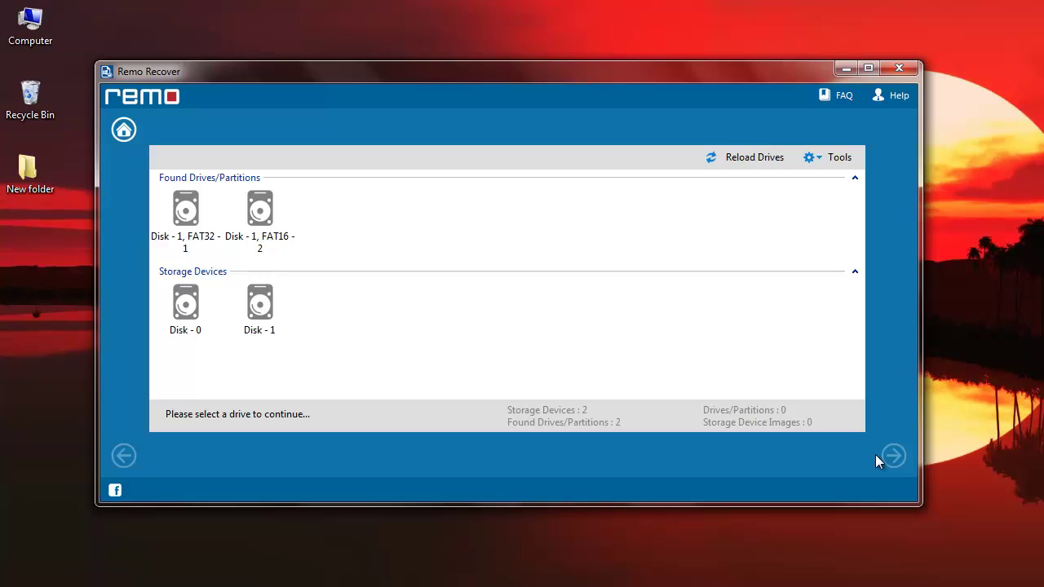
{"action": "left_click", "coordinate": [191, 225]}
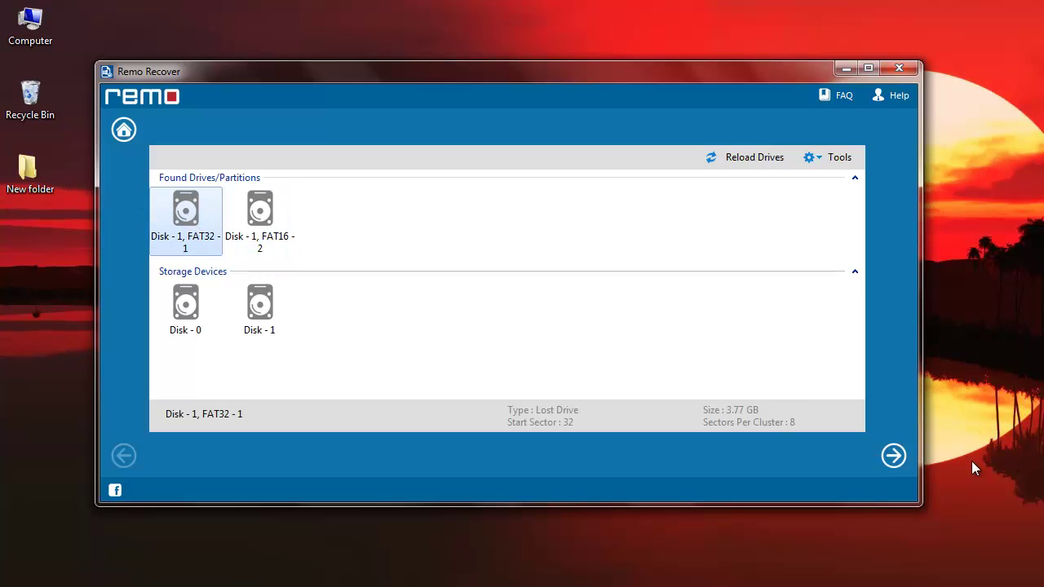
{"action": "left_click", "coordinate": [893, 458]}
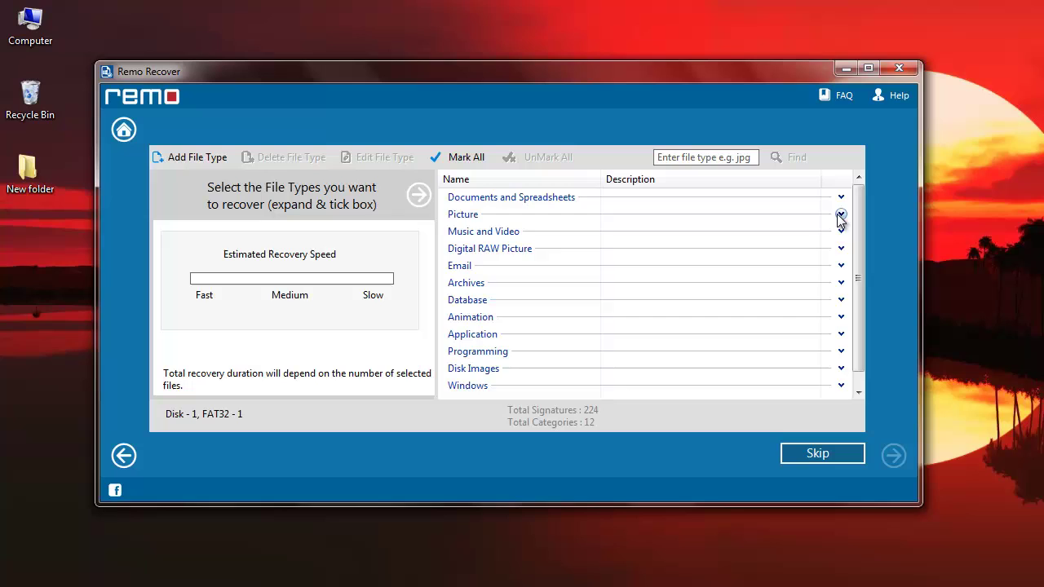
Try marking the .doc type under Documents and Spreadsheets and the .jpeg type under Picture, clearing each mark again
{"action": "left_click", "coordinate": [841, 197]}
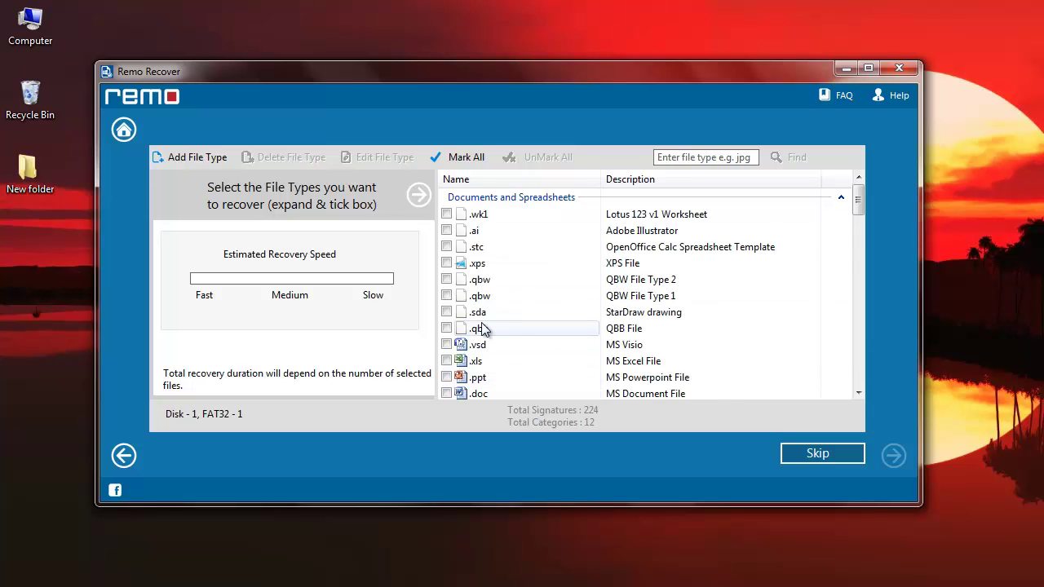
{"action": "scroll", "coordinate": [480, 329], "scroll_direction": "down", "scroll_amount": 3}
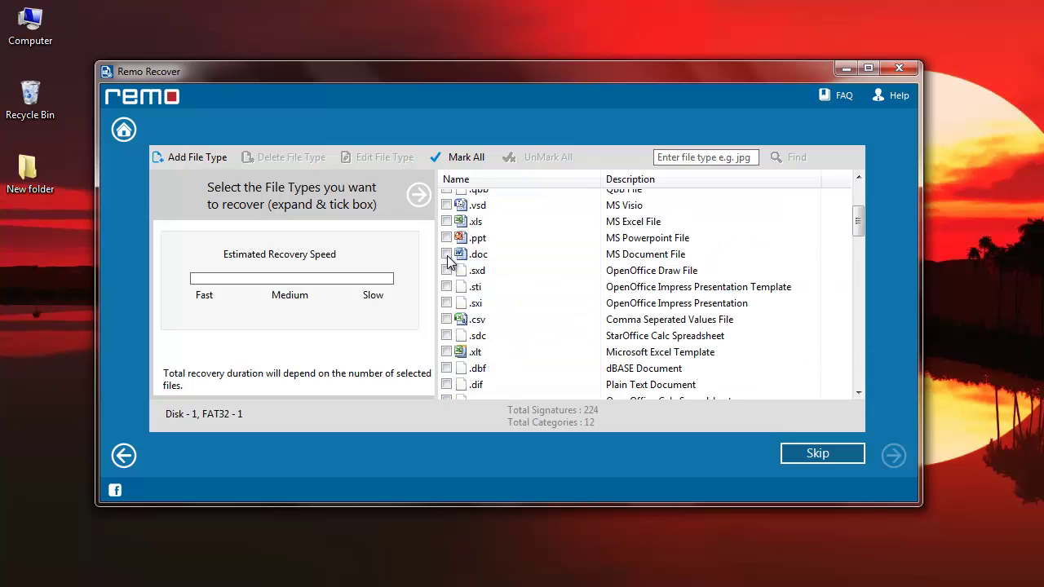
{"action": "left_click", "coordinate": [446, 254]}
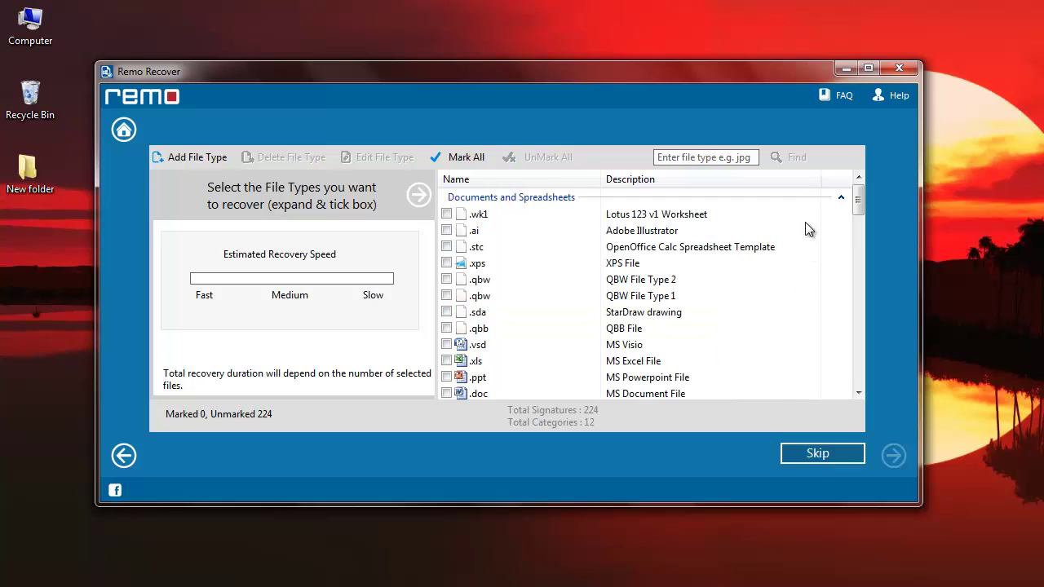
{"action": "left_click", "coordinate": [840, 198]}
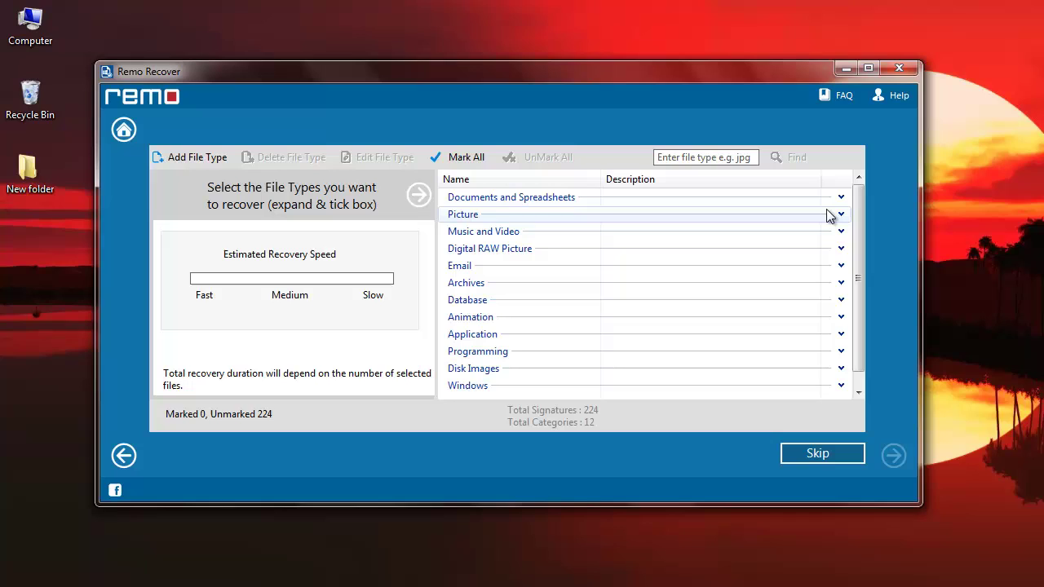
{"action": "left_click", "coordinate": [841, 215]}
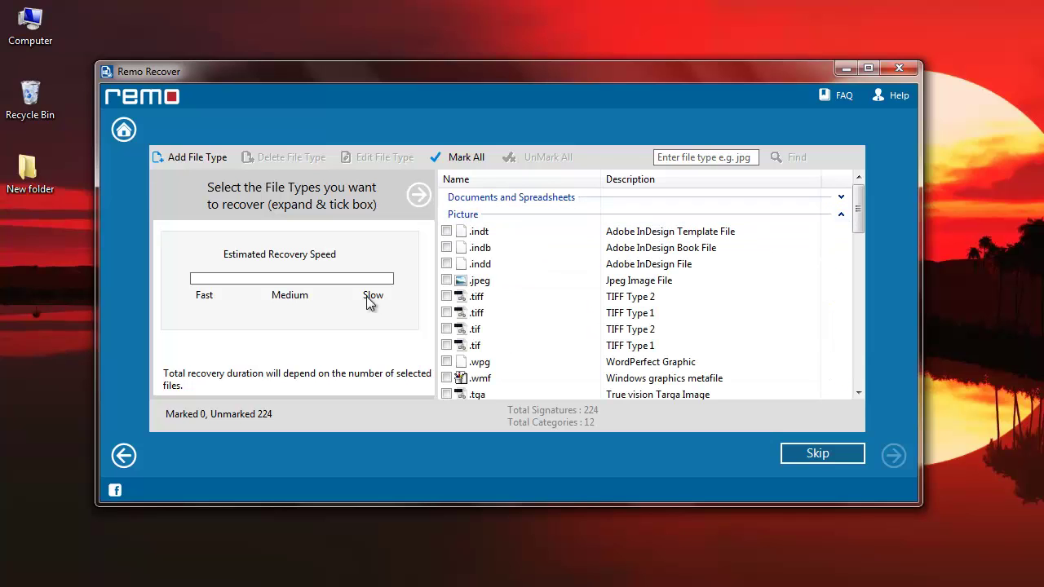
{"action": "left_click", "coordinate": [446, 280]}
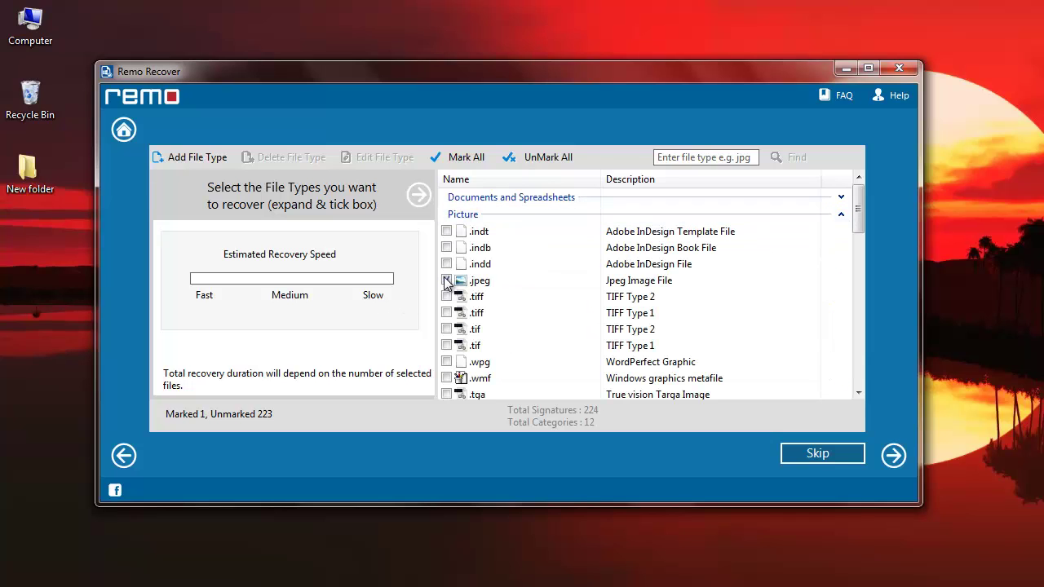
{"action": "left_click", "coordinate": [446, 281]}
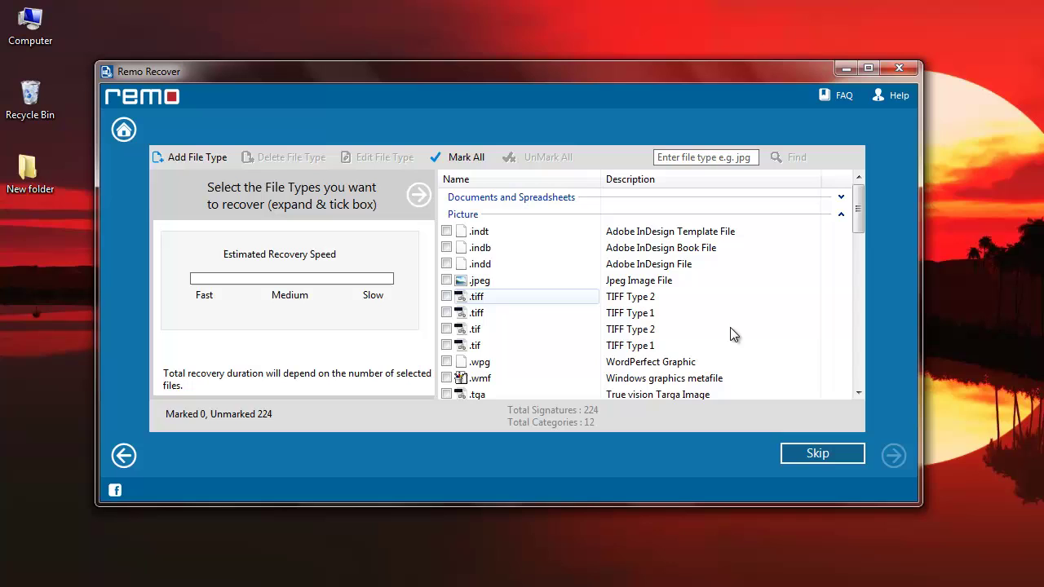
{"action": "left_click", "coordinate": [841, 215]}
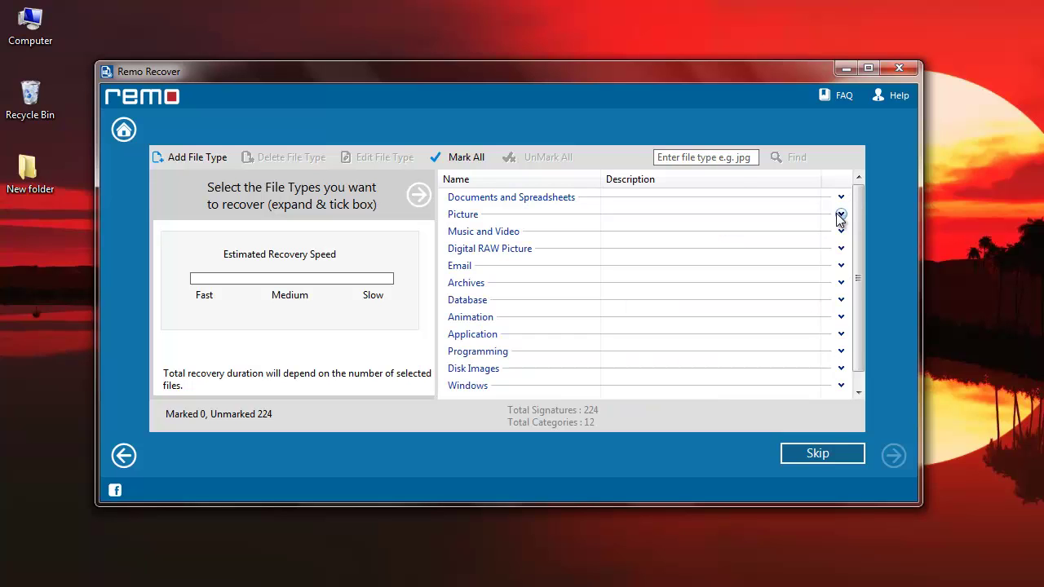
Skip the file type selection for the scan and mark all recovered jpg files by file type for saving
{"action": "left_click", "coordinate": [822, 454]}
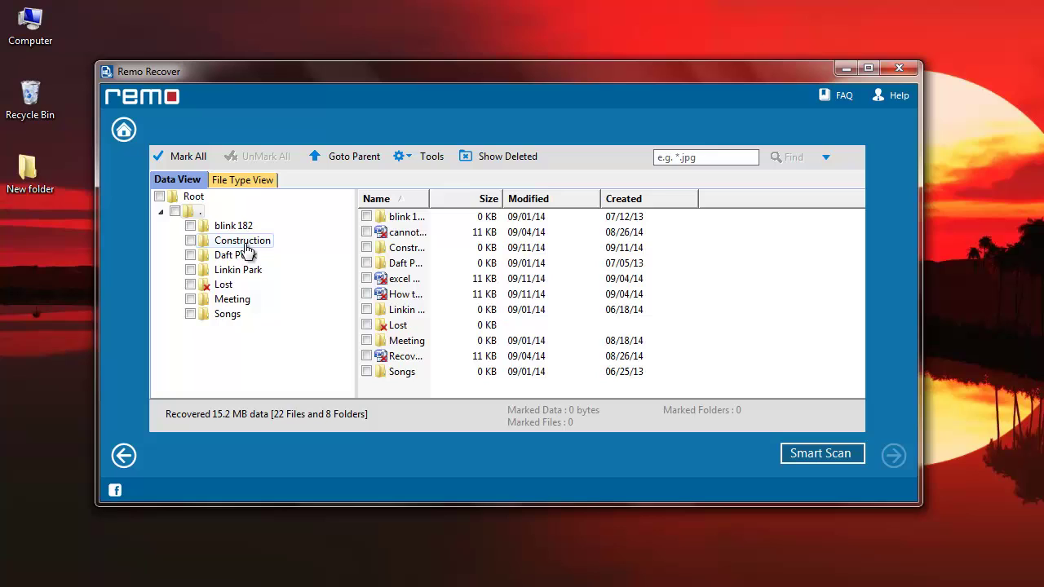
{"action": "left_click", "coordinate": [239, 183]}
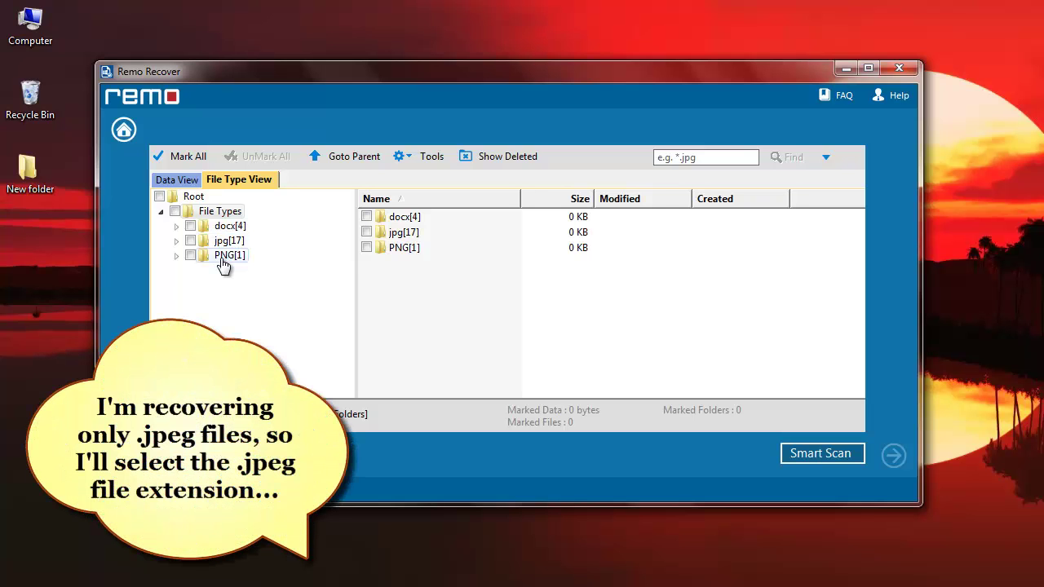
{"action": "left_click", "coordinate": [190, 241]}
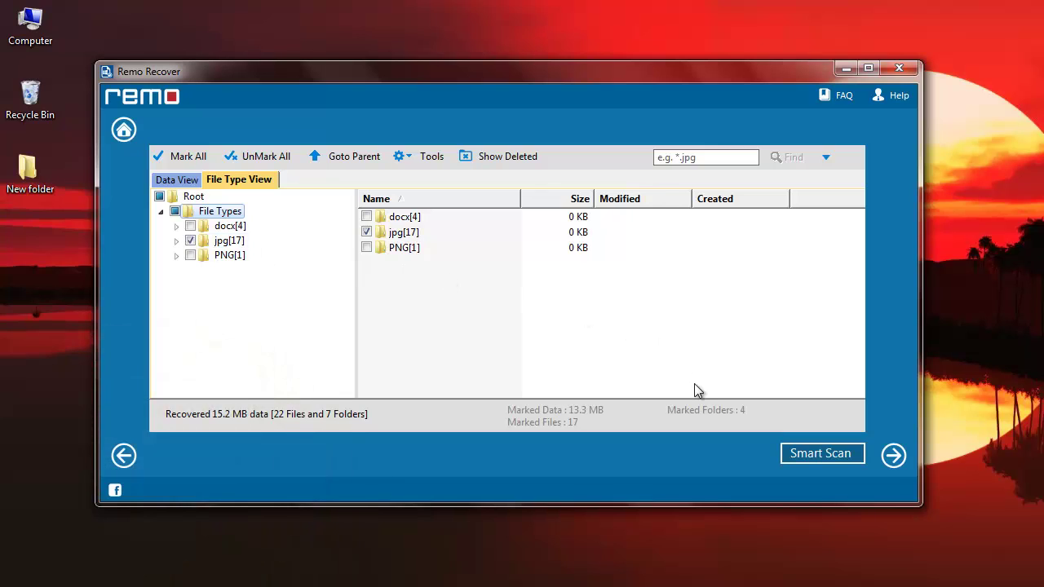
{"action": "left_click", "coordinate": [895, 455]}
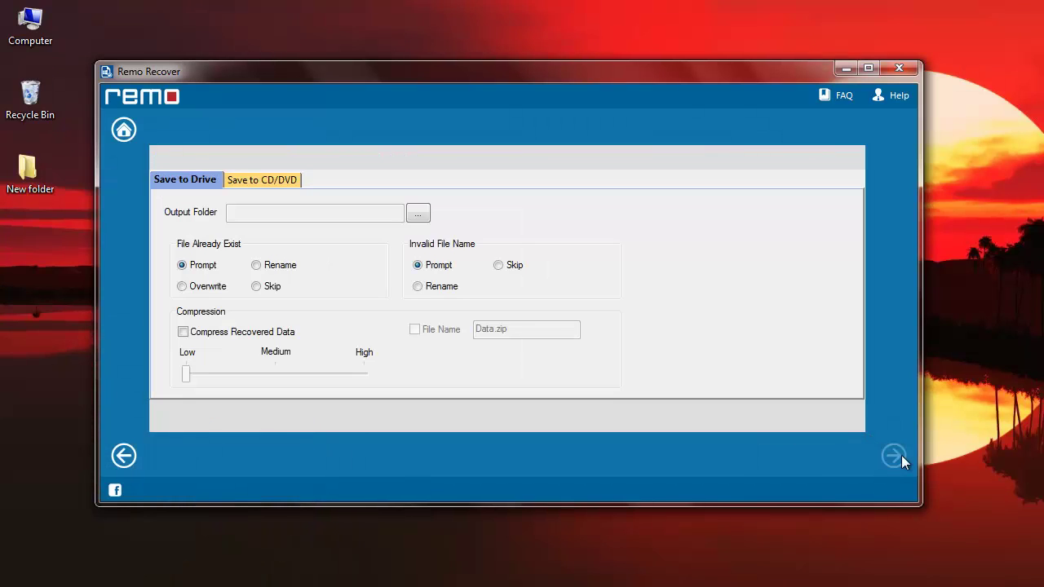
Set the output folder to New folder on the Desktop and save the marked files there
{"action": "left_click", "coordinate": [416, 214]}
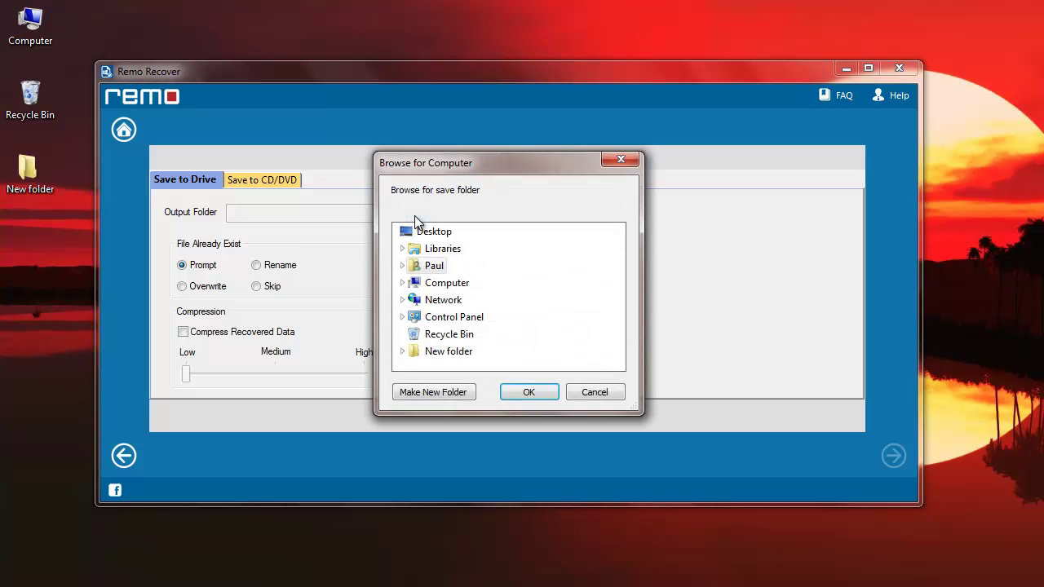
{"action": "left_click", "coordinate": [433, 358]}
{"action": "left_click", "coordinate": [531, 392]}
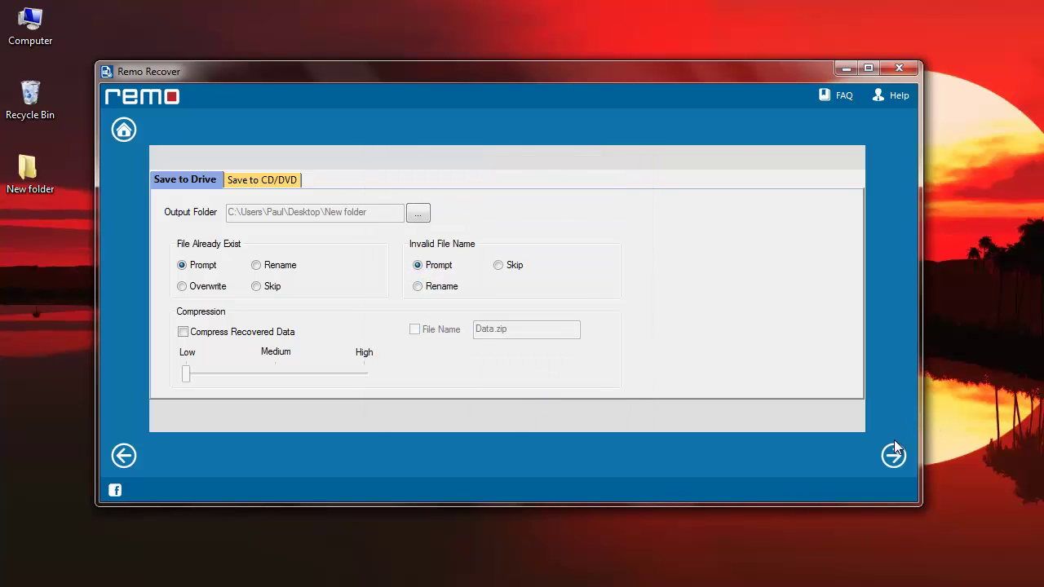
{"action": "left_click", "coordinate": [893, 457]}
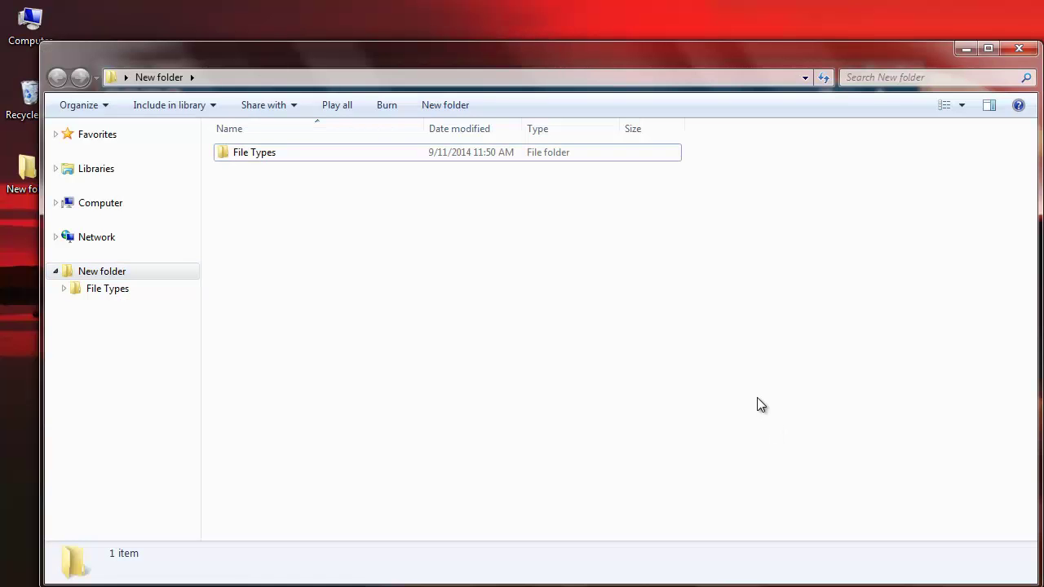
Browse the saved folder through File Types and jpg[17] to jpg[1-17] and examine the recovered pictures
{"action": "double_click", "coordinate": [332, 154]}
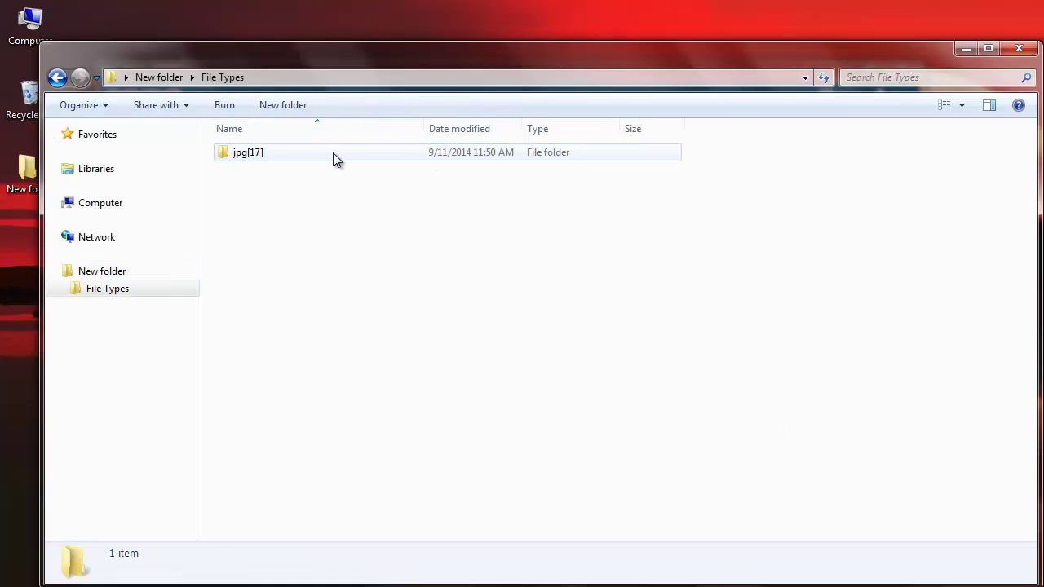
{"action": "double_click", "coordinate": [333, 154]}
{"action": "double_click", "coordinate": [333, 152]}
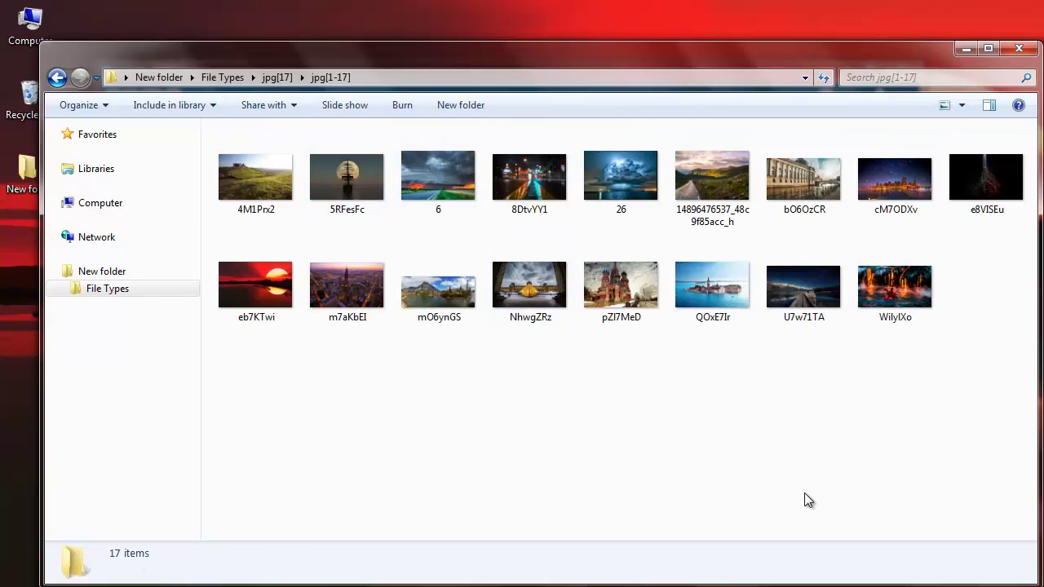
{"action": "left_click", "coordinate": [57, 77]}
{"action": "left_click", "coordinate": [591, 334]}
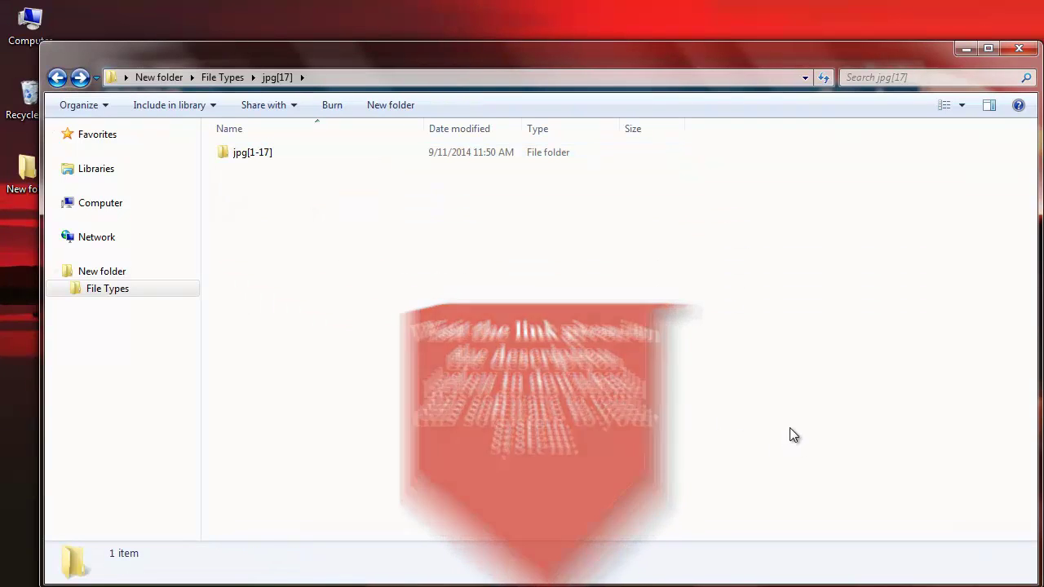
{"action": "double_click", "coordinate": [236, 150]}
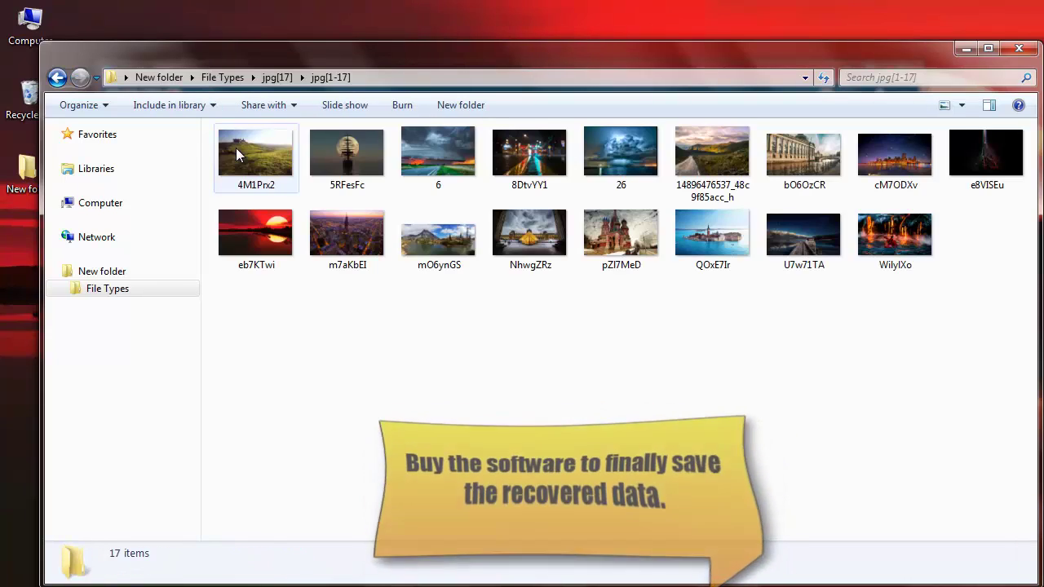